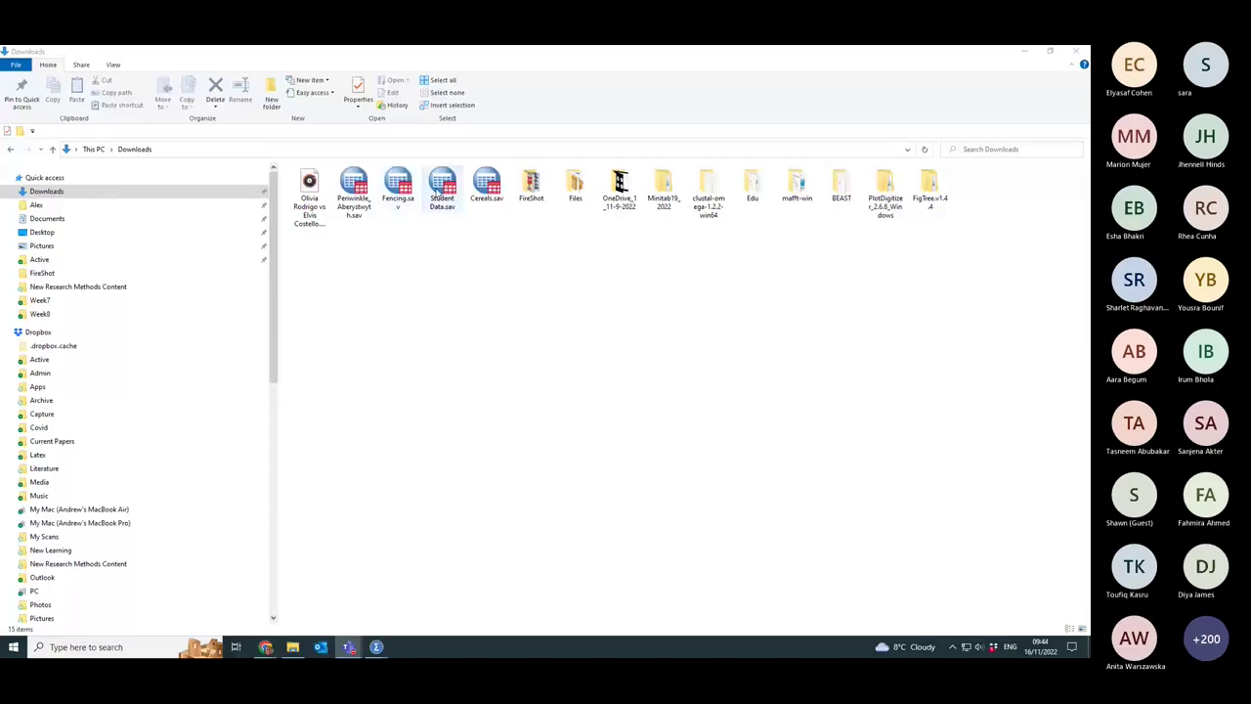
Open Student Data.sav from Downloads in SPSS, loading it in Unicode mode
double_click(440, 188)
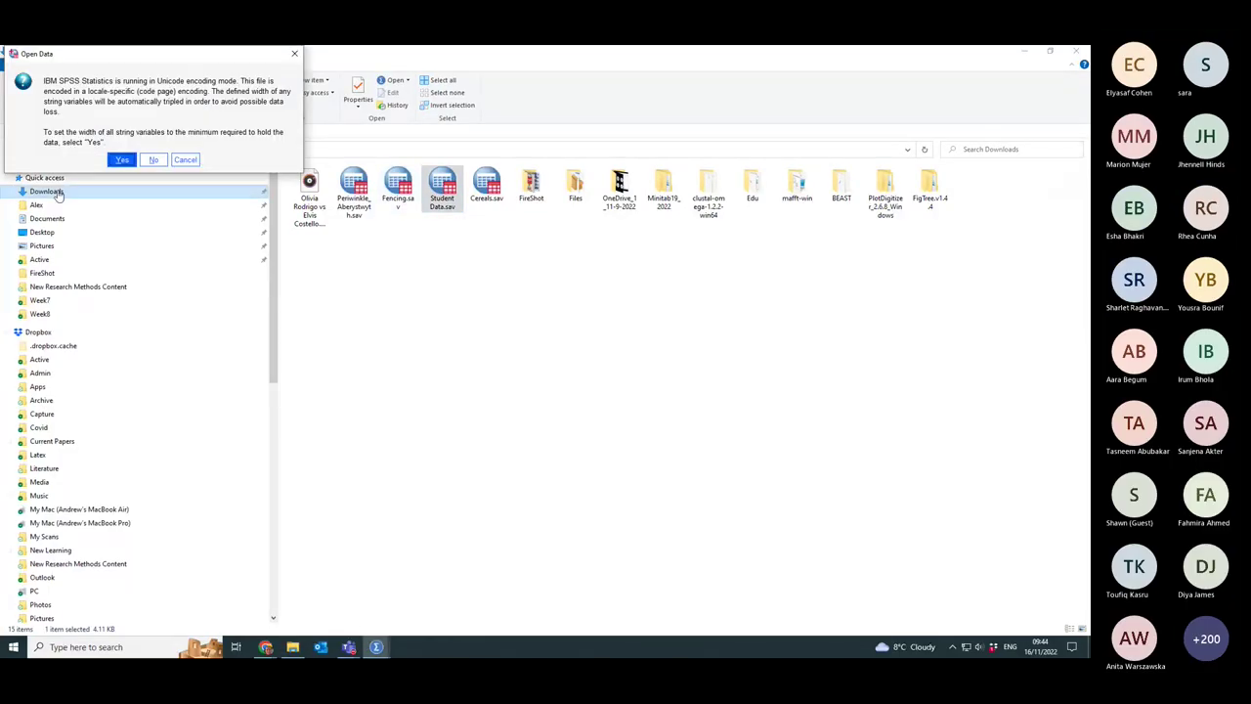
click(121, 160)
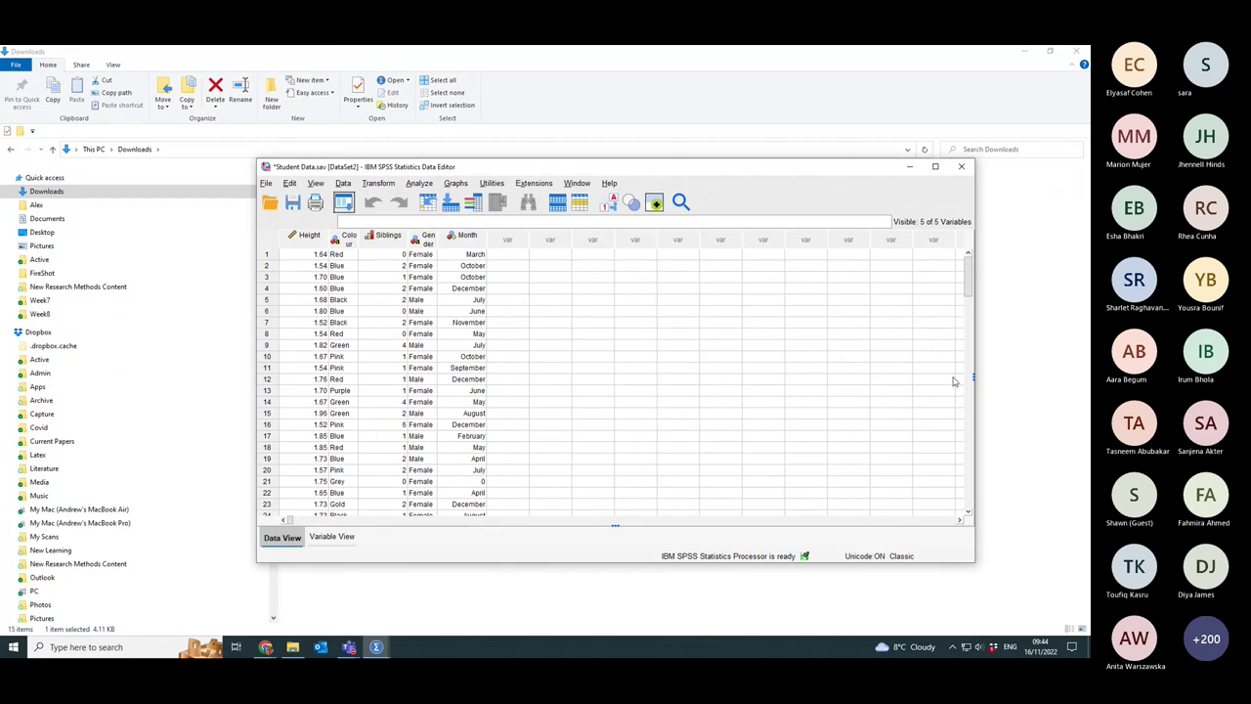
Scroll through the 107 cases, then widen the Gender column so its full name shows
drag(967, 276, 970, 446)
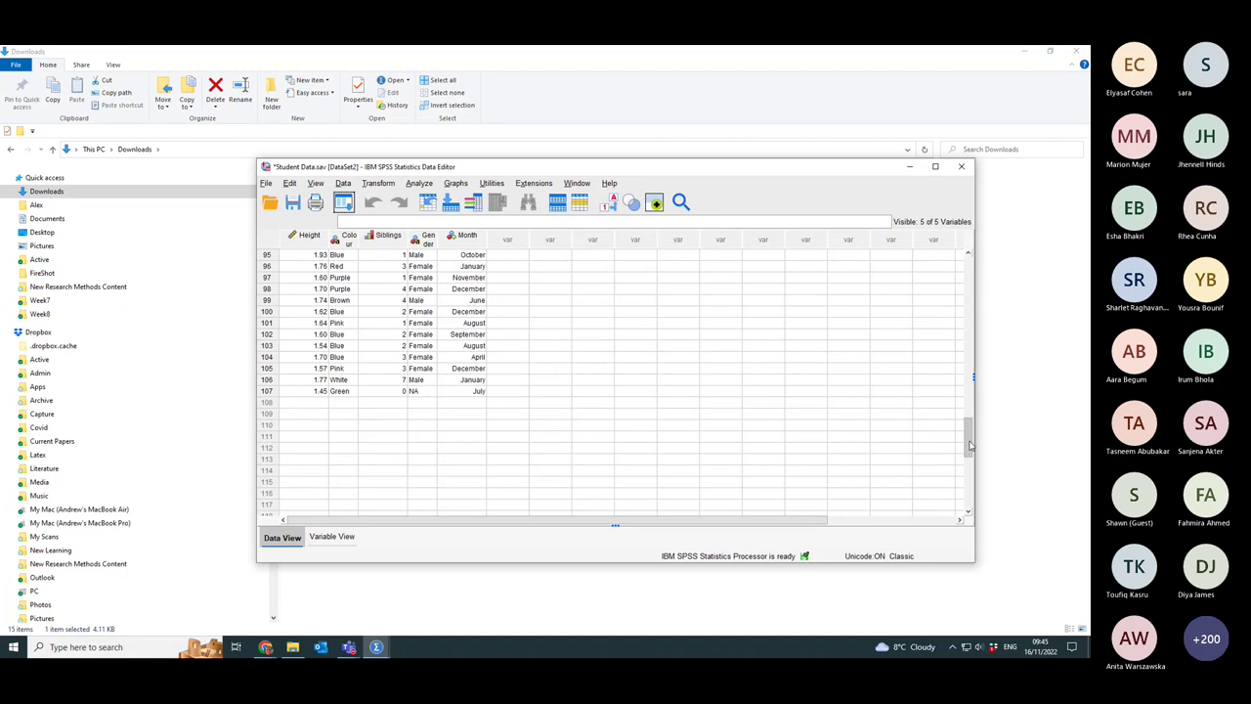
drag(969, 445, 997, 433)
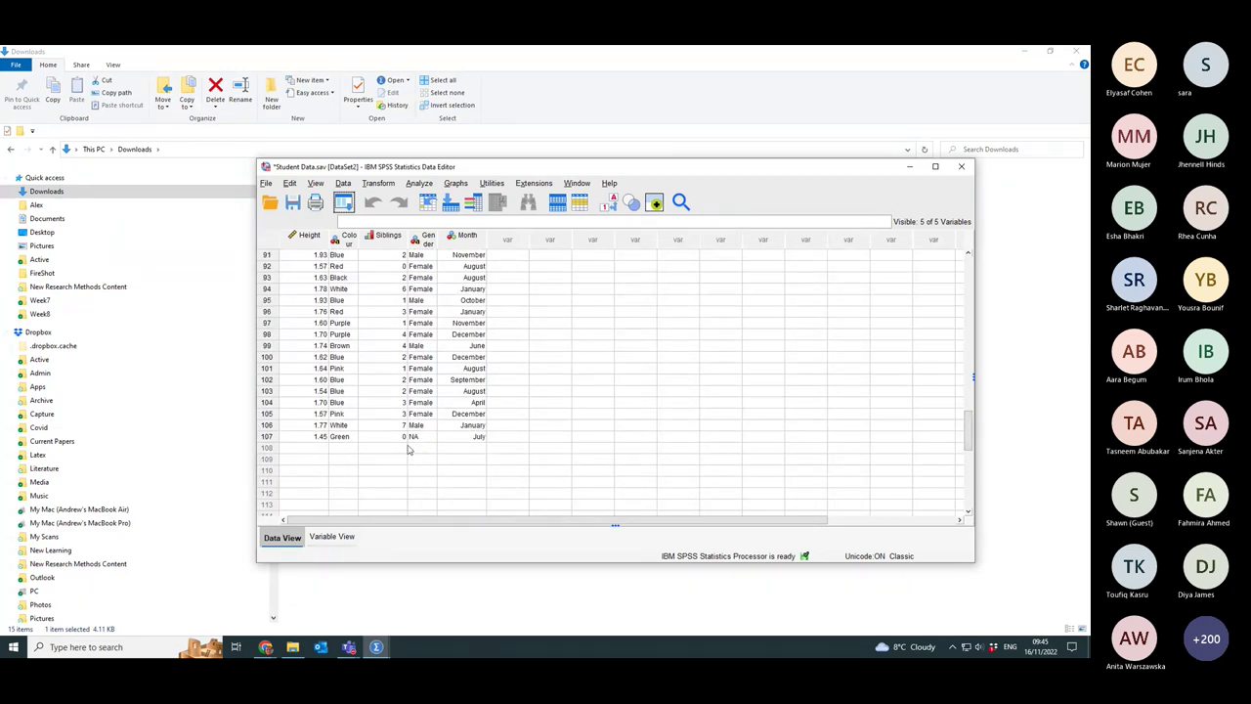
drag(970, 423, 970, 258)
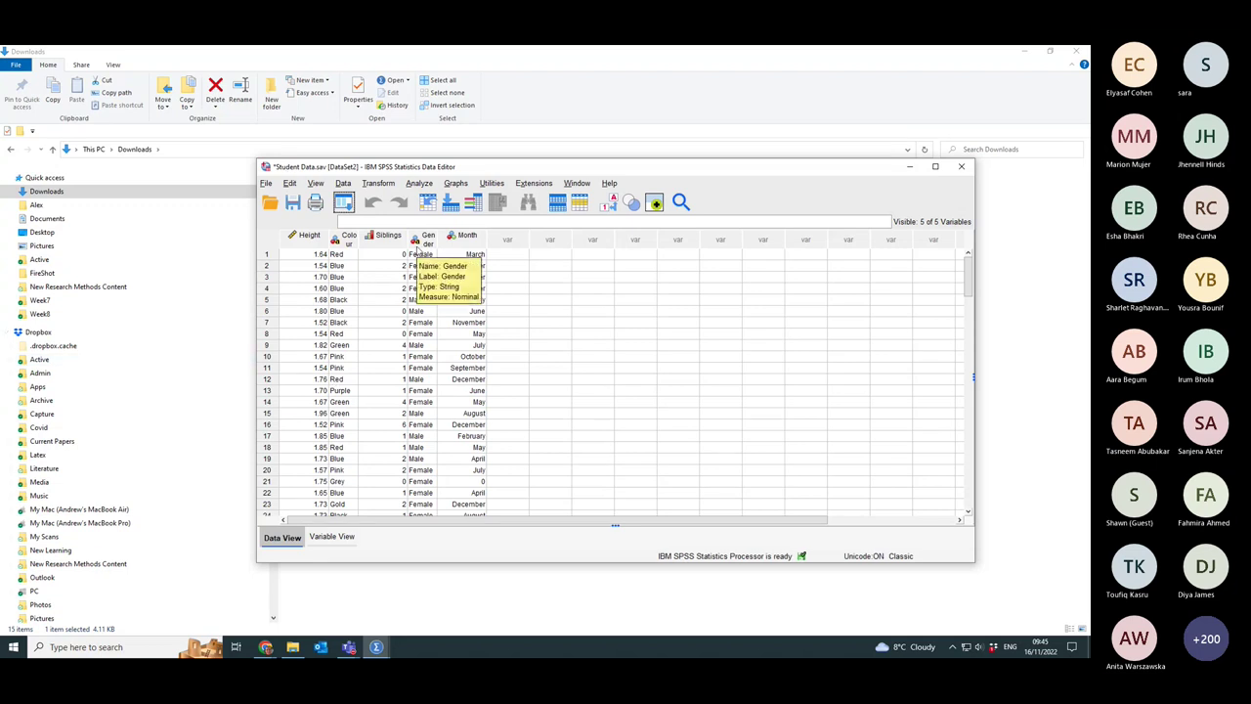
mouse_move(442, 242)
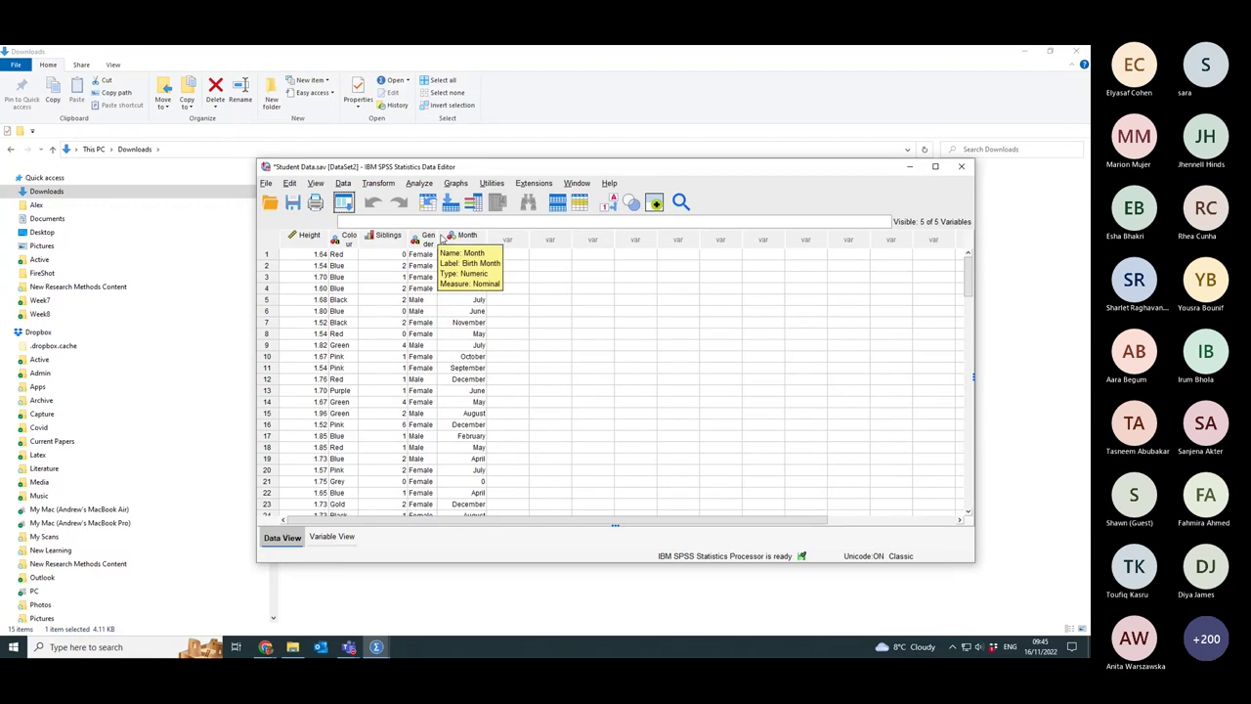
drag(440, 241, 486, 241)
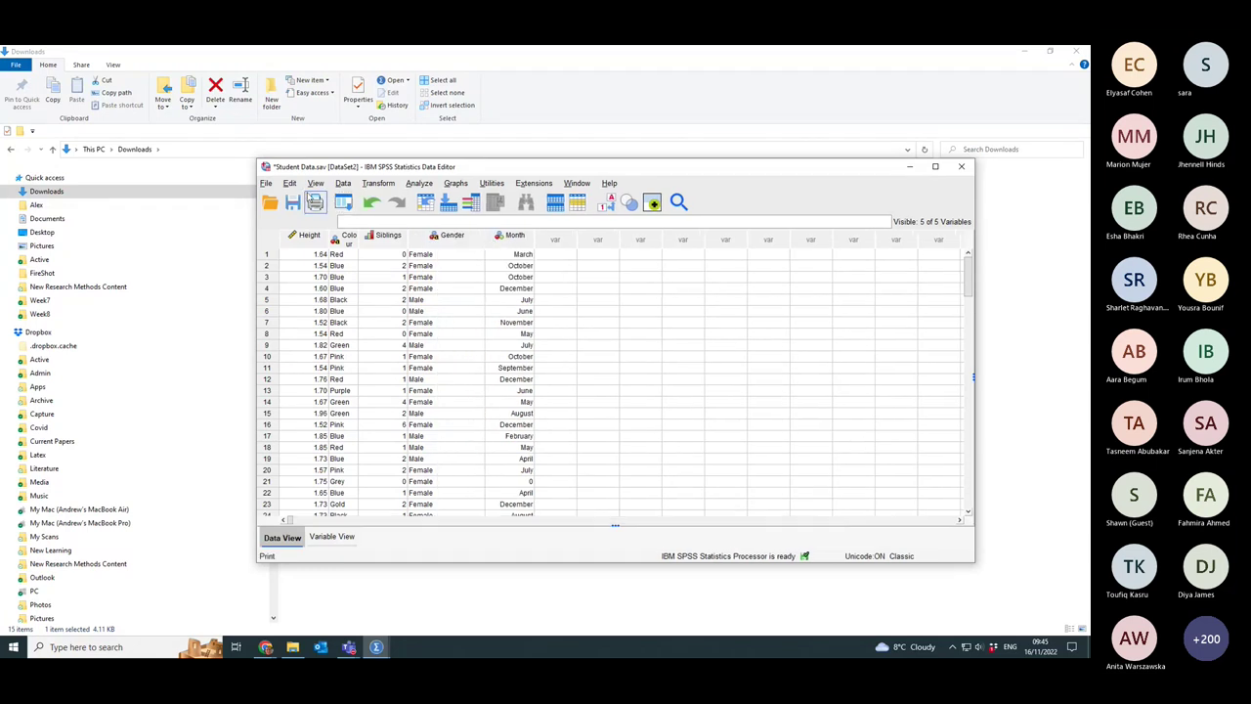
click(316, 183)
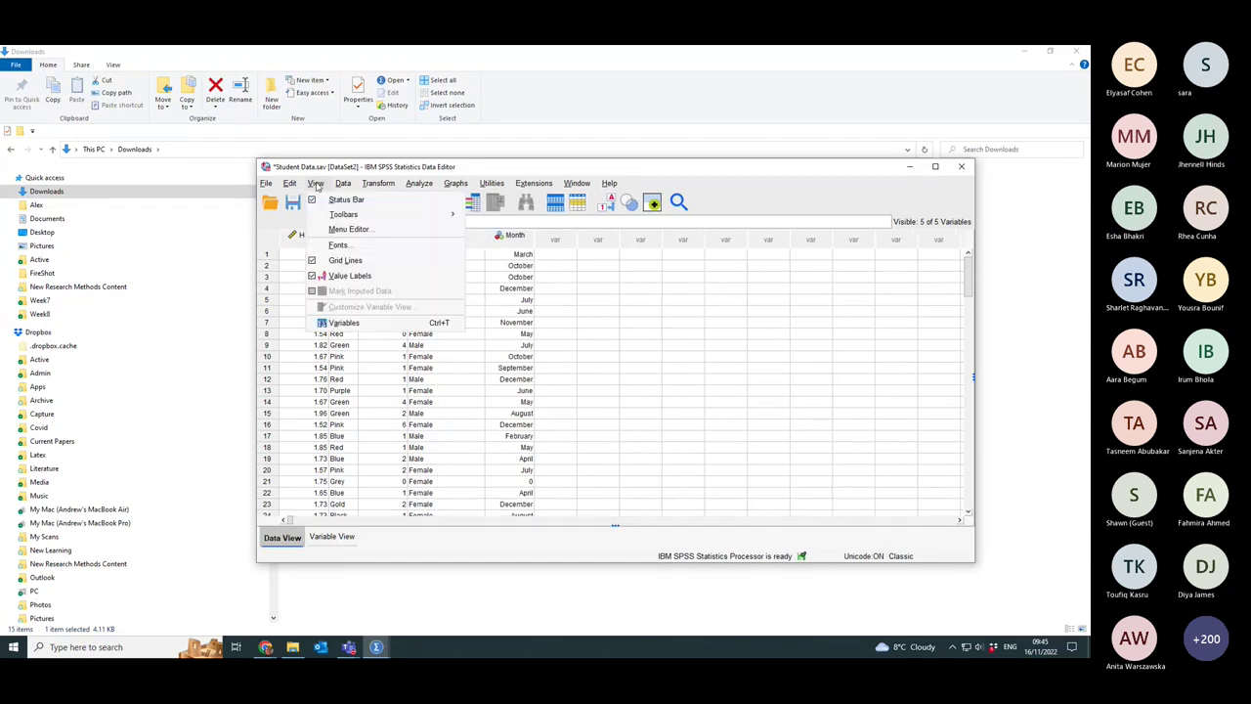
click(357, 277)
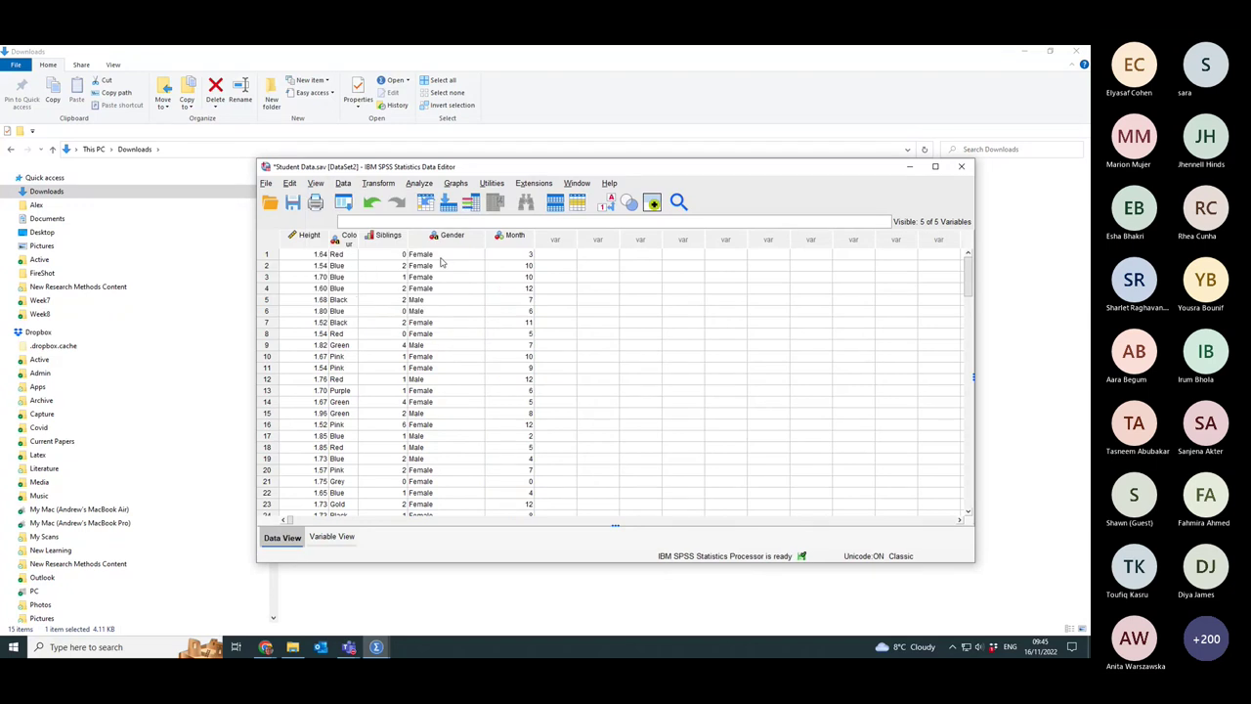
click(292, 184)
click(314, 183)
click(315, 183)
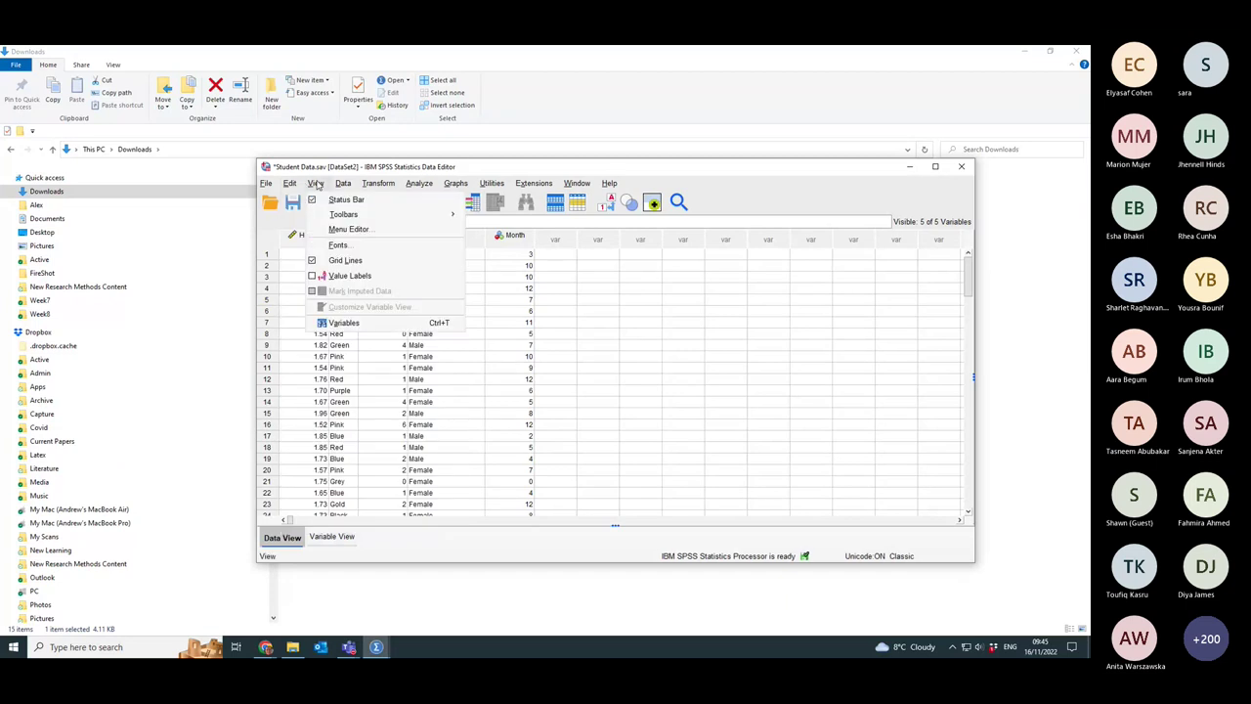
click(346, 279)
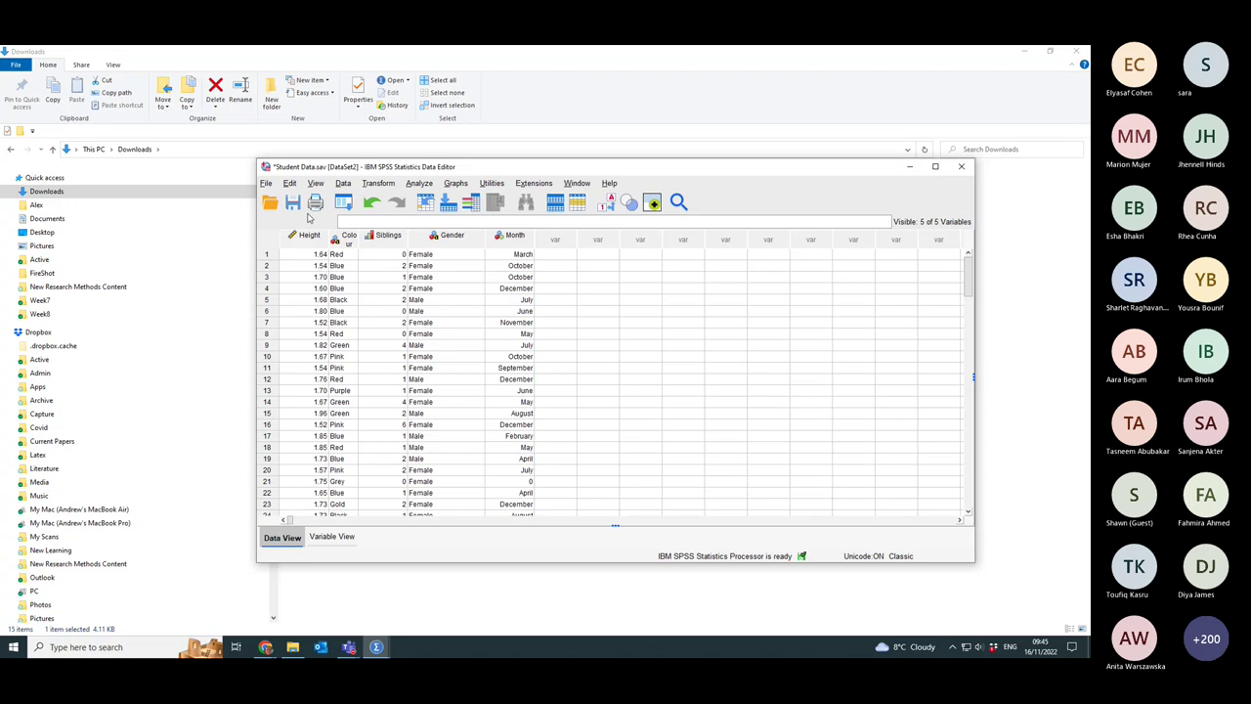
Start an Independent-Samples T Test from Analyze > Compare Means
click(419, 182)
mouse_move(447, 244)
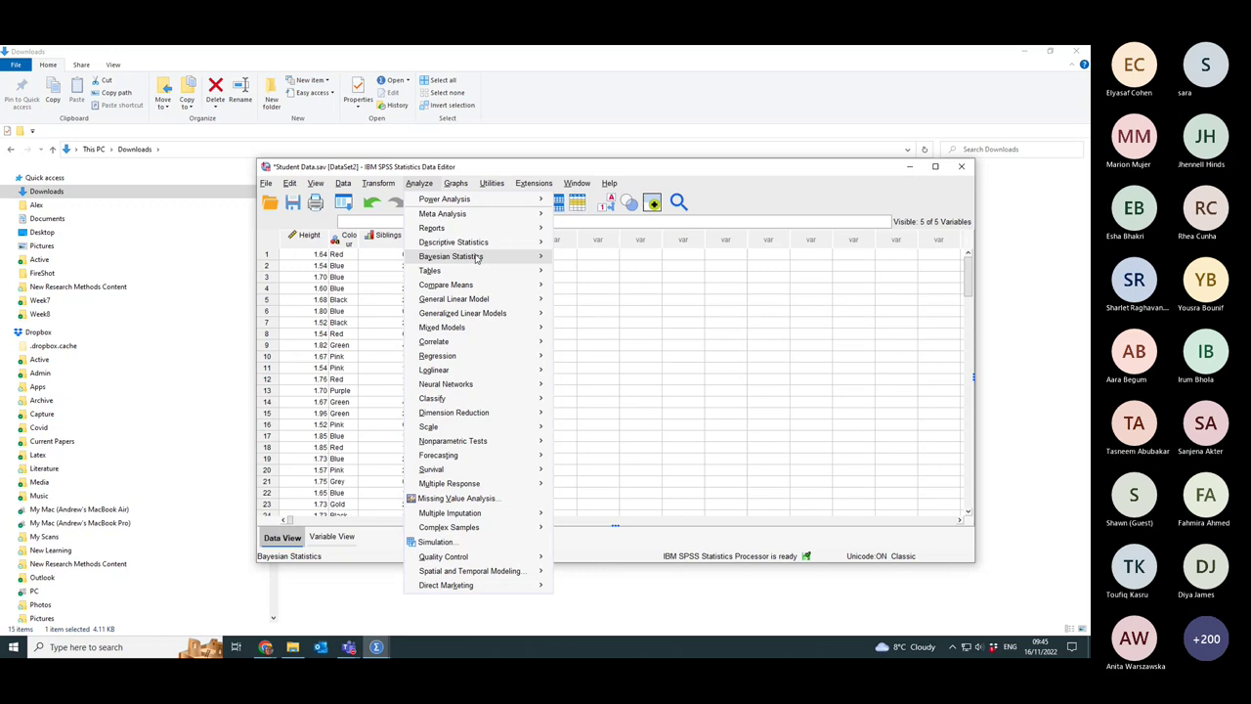
mouse_move(479, 288)
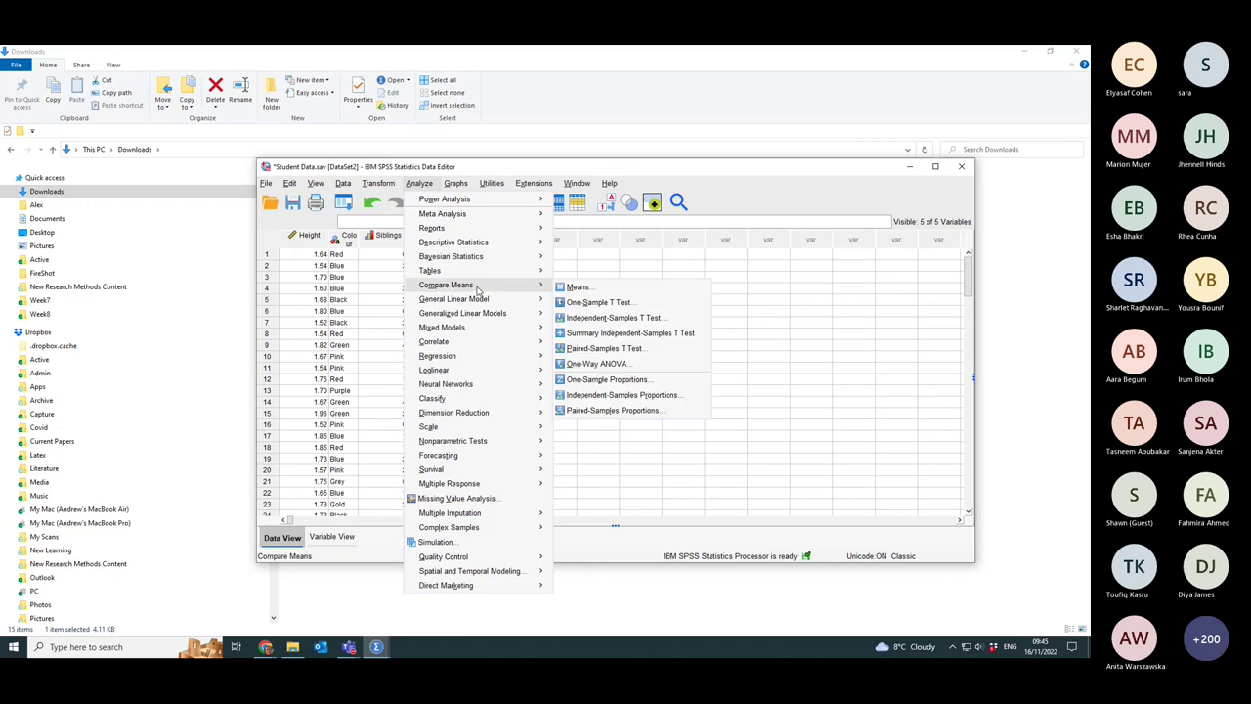
click(593, 322)
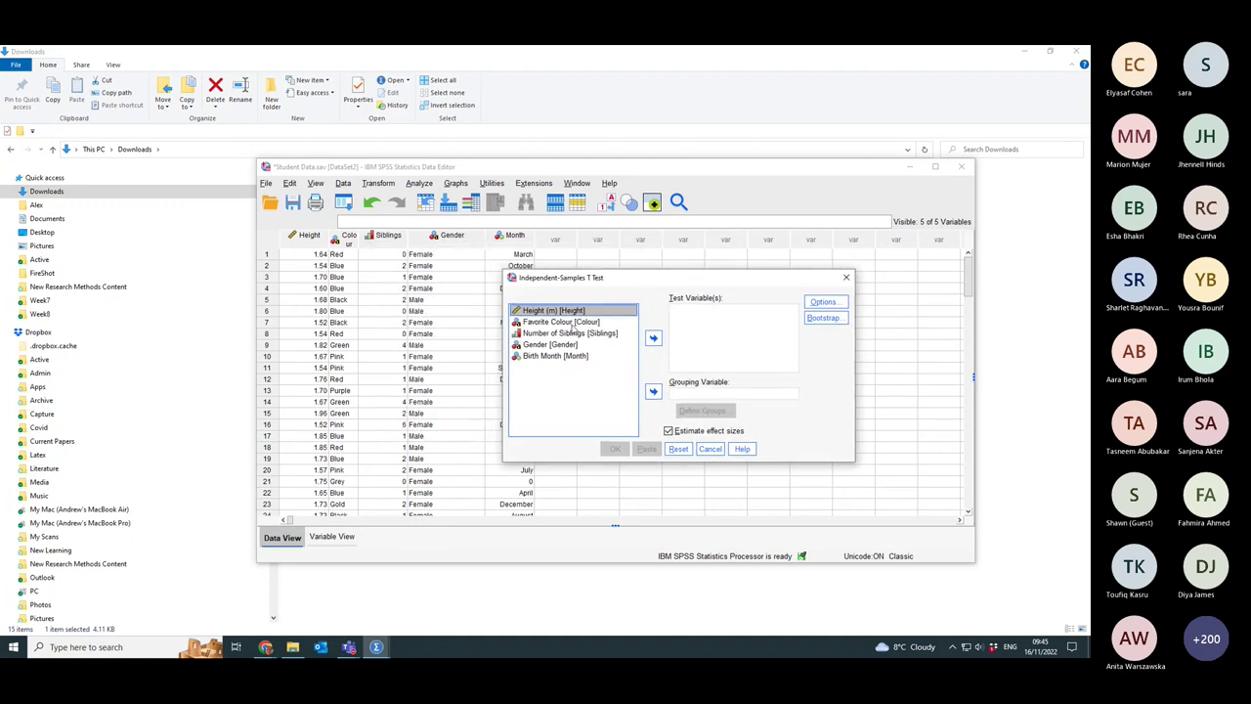
Make Height the test variable and Gender the grouping variable
click(652, 338)
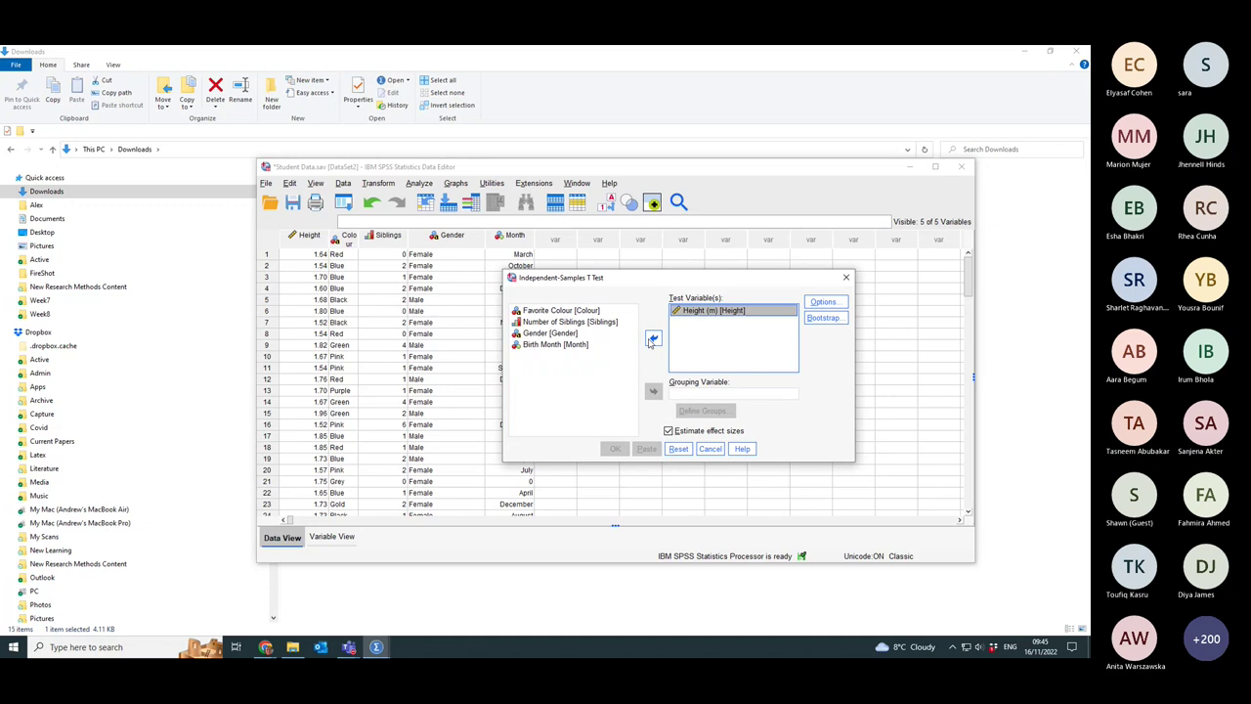
click(549, 333)
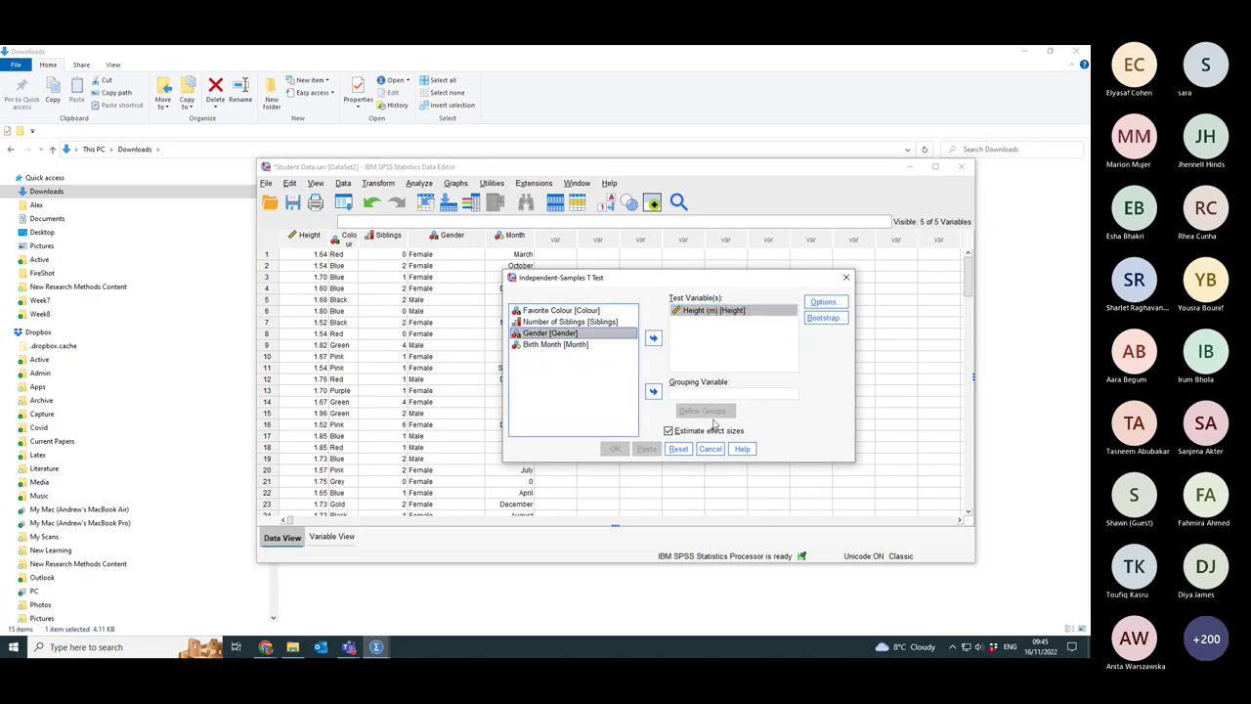
click(652, 392)
Define the Gender groups as Female and Male and run the t-test
click(711, 412)
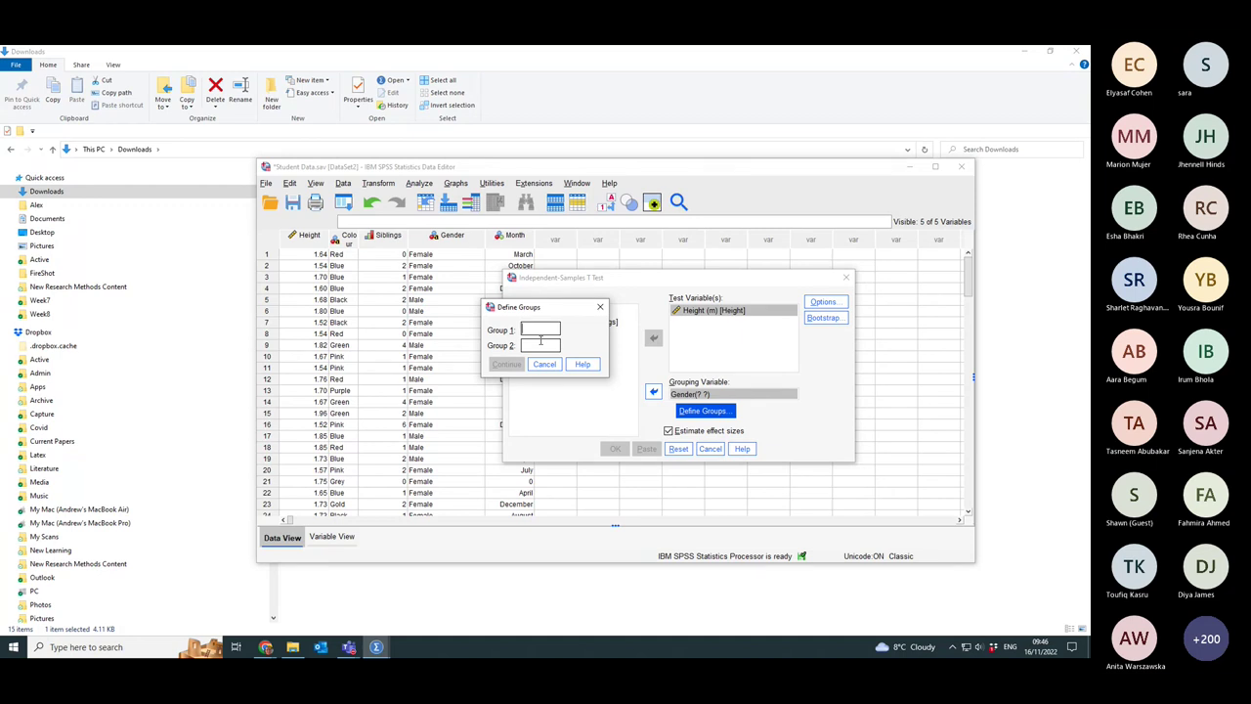
text(Female)
text(Mal)
text(e)
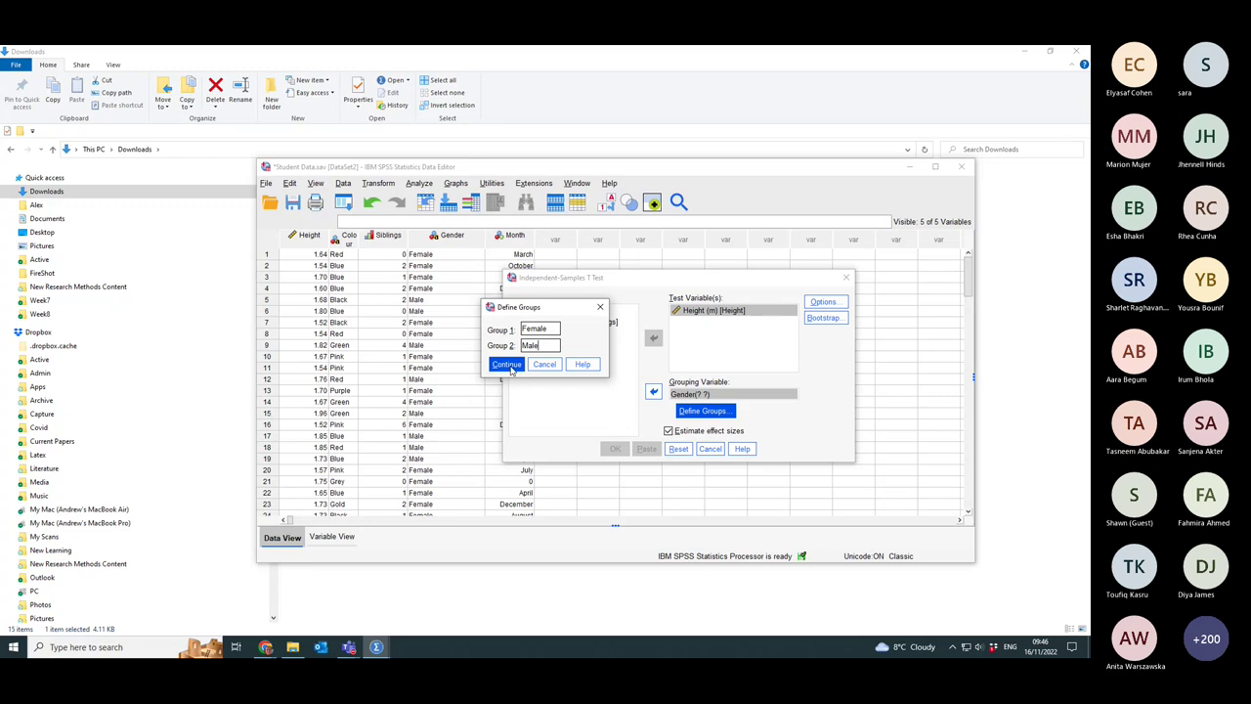
click(508, 365)
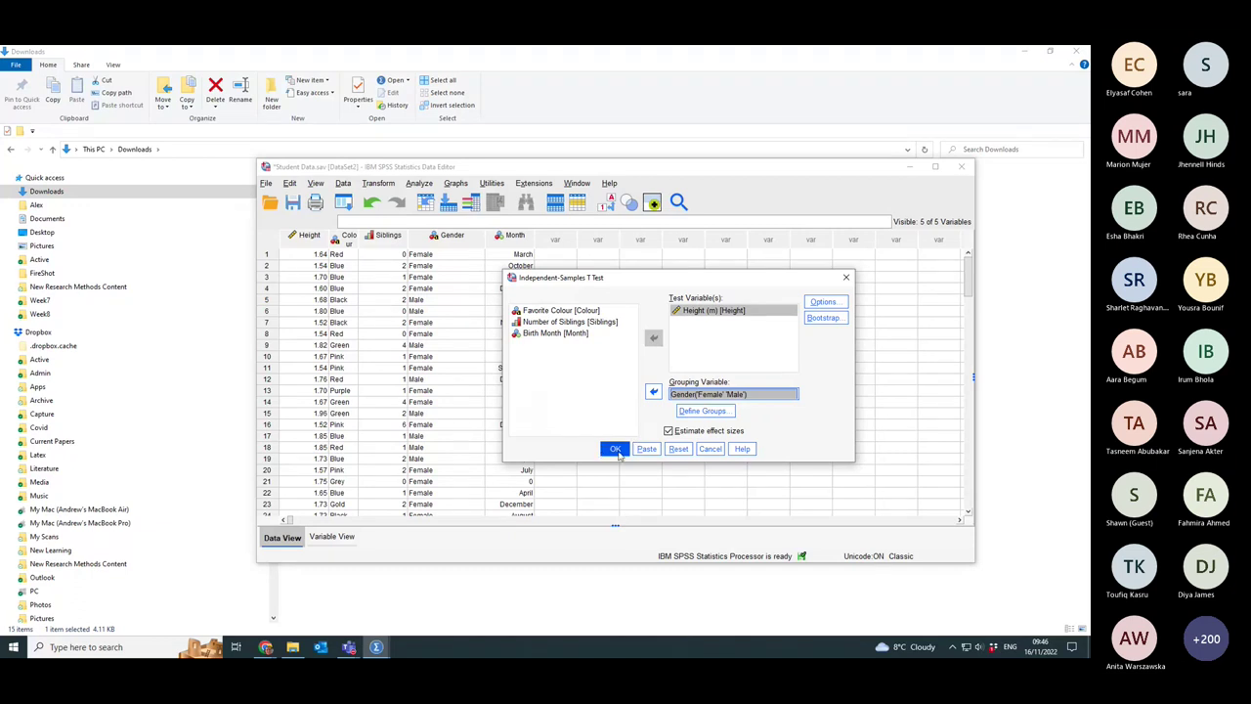
click(616, 452)
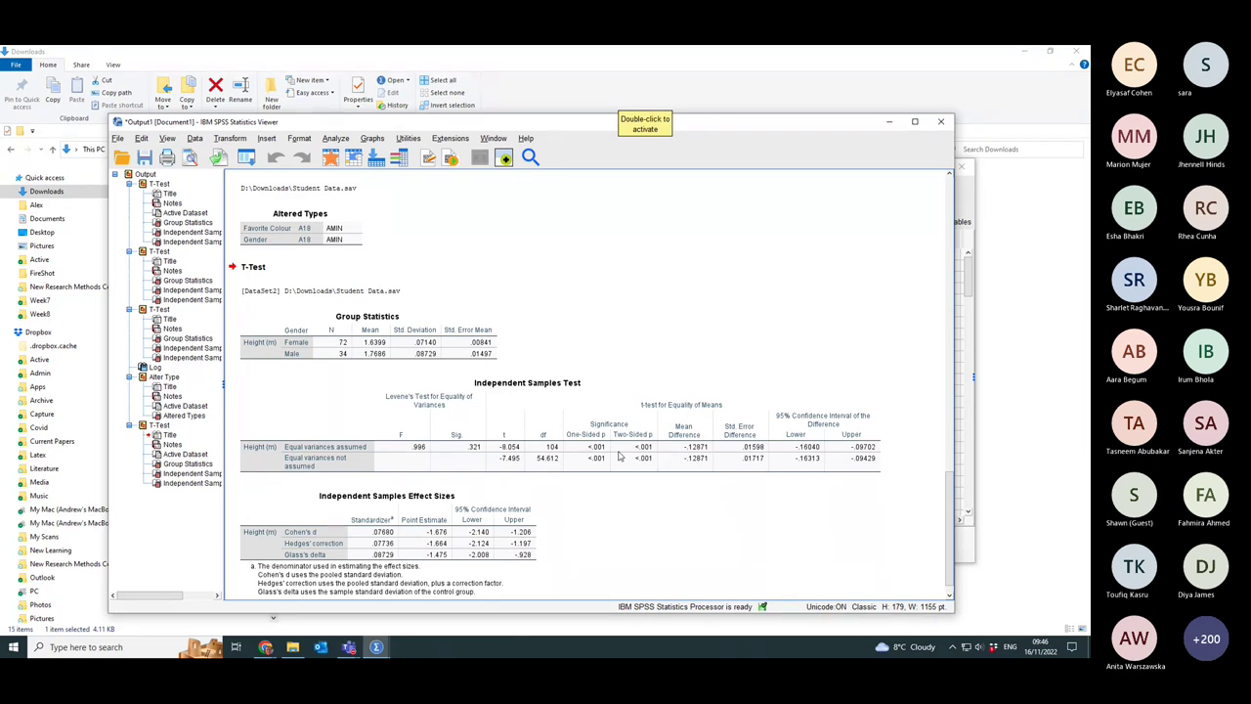
Scroll down the output to the Independent Samples Test table
scroll(618, 457, down, 1)
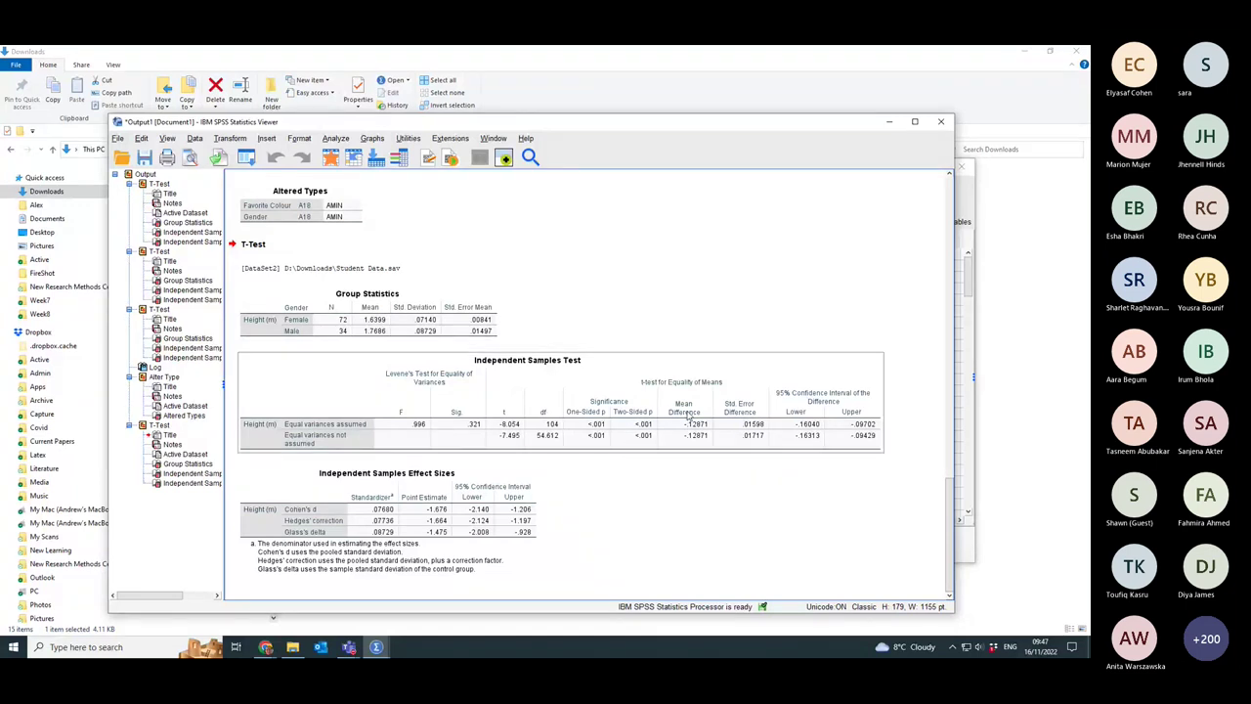
Inspect the exact one-sided p value (3.0346E-10) in the table editor, then close it
double_click(597, 442)
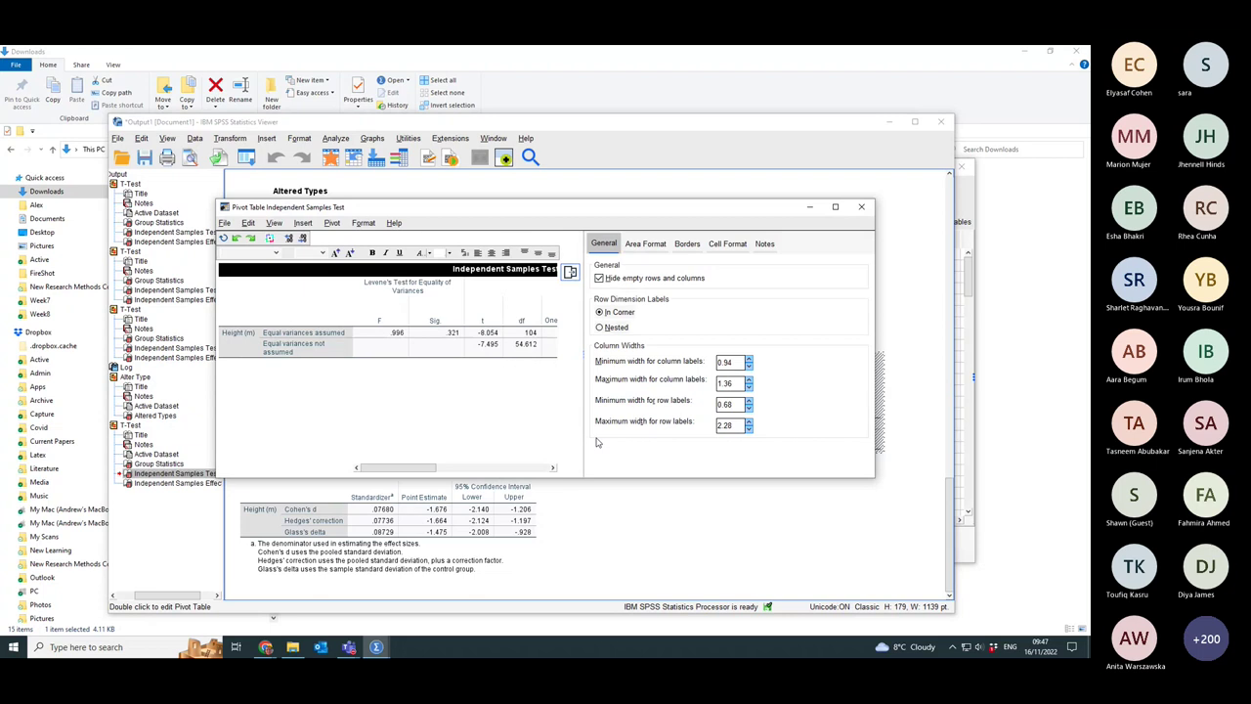
drag(430, 472, 496, 470)
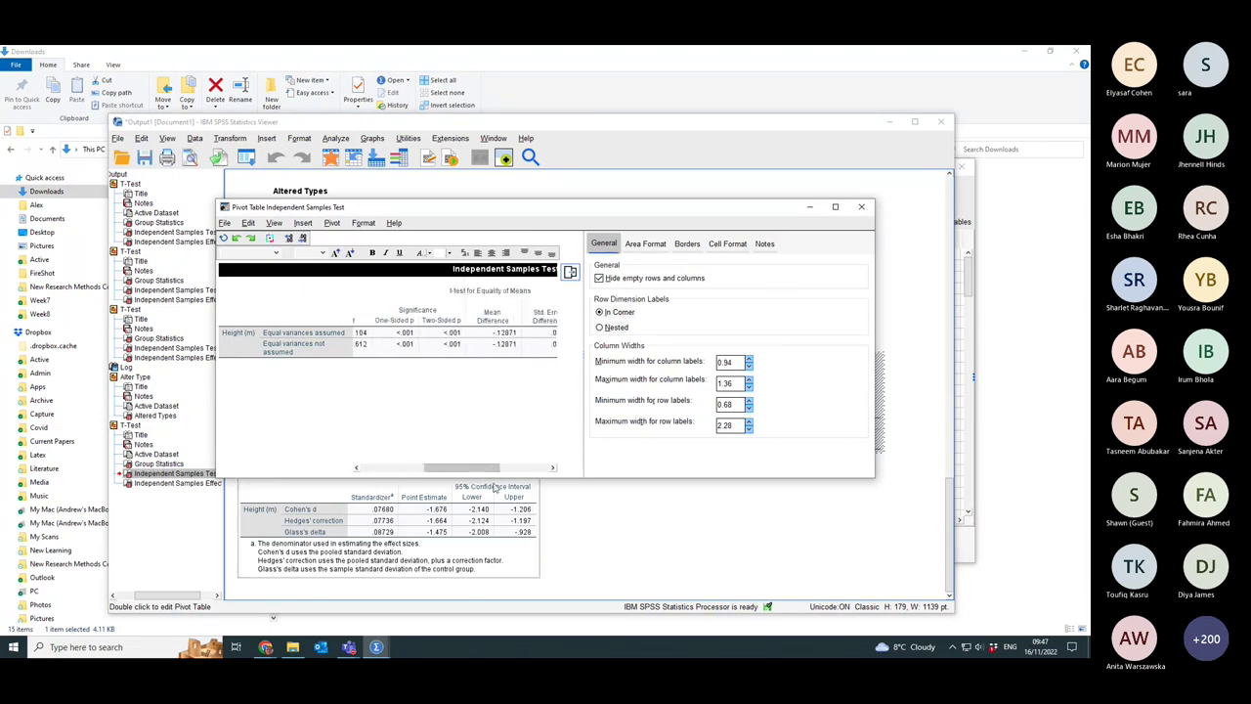
click(406, 348)
double_click(407, 348)
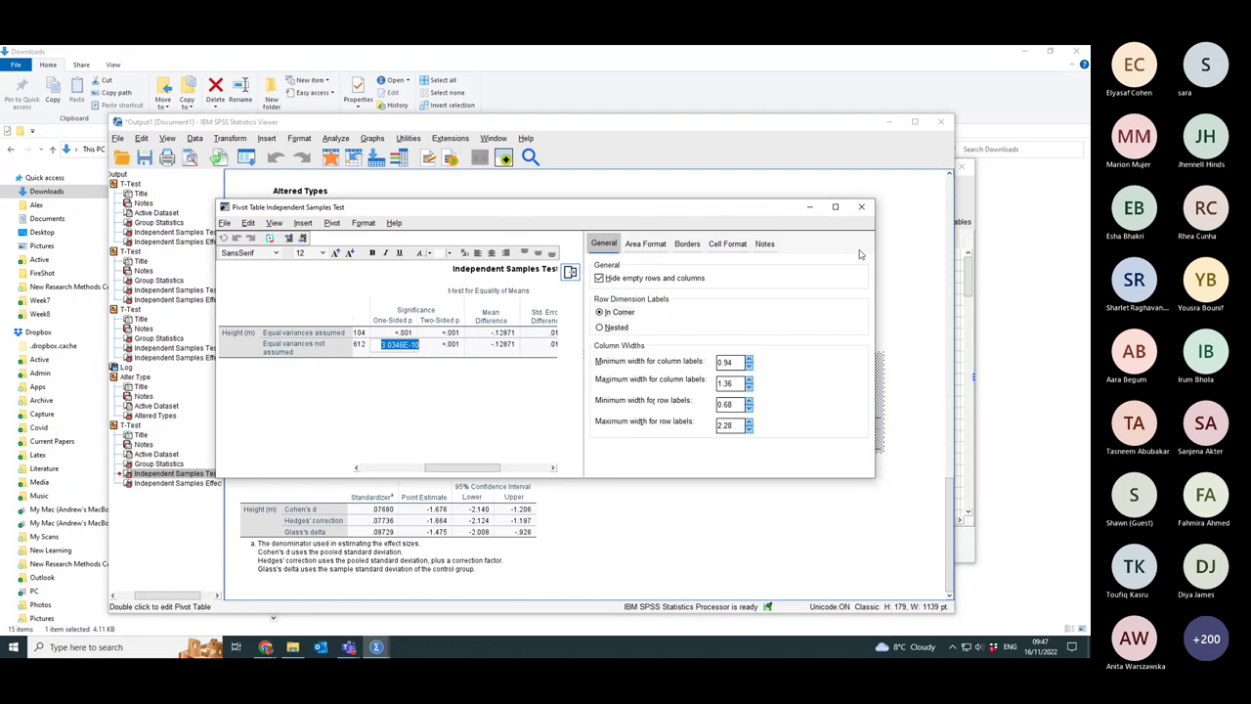
click(865, 210)
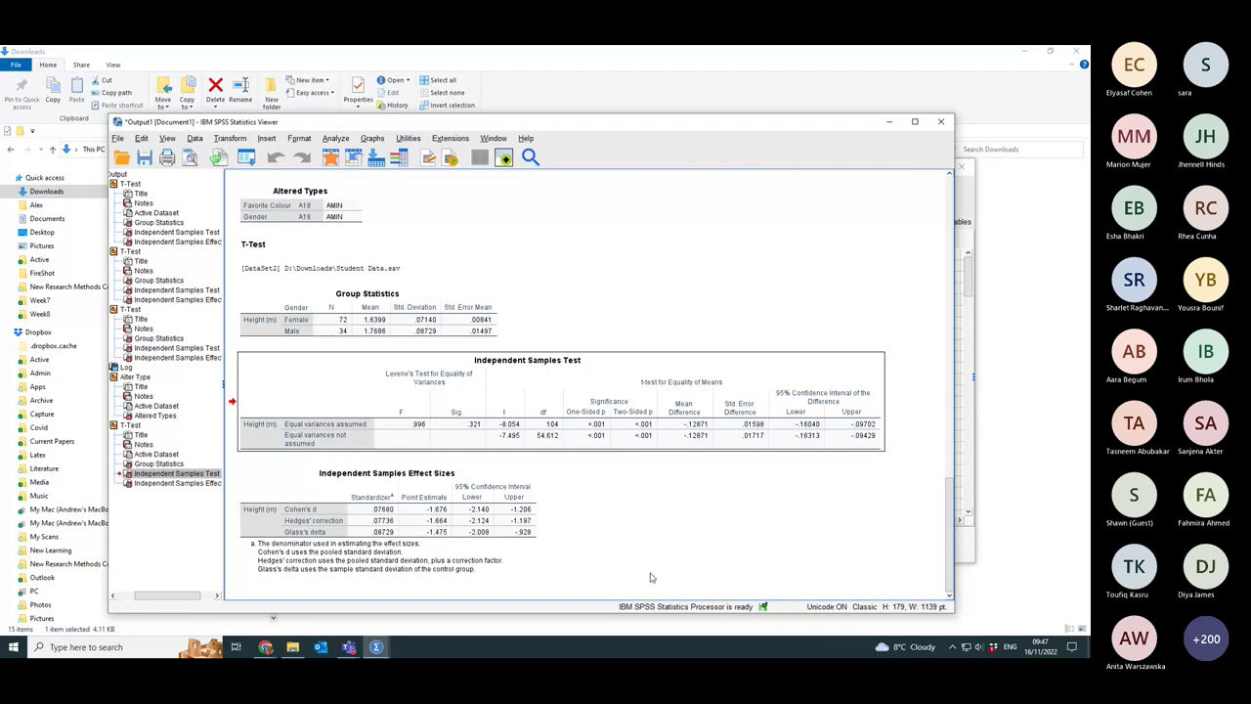
click(442, 521)
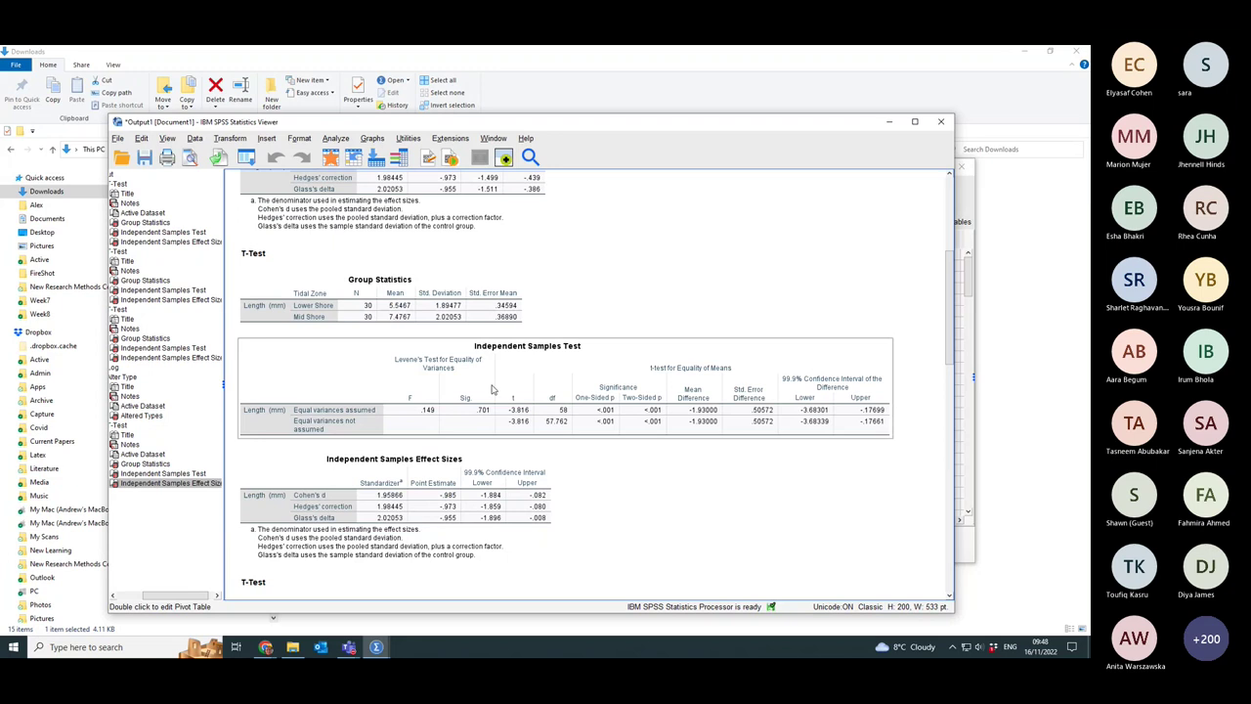
scroll(494, 387, up, 3)
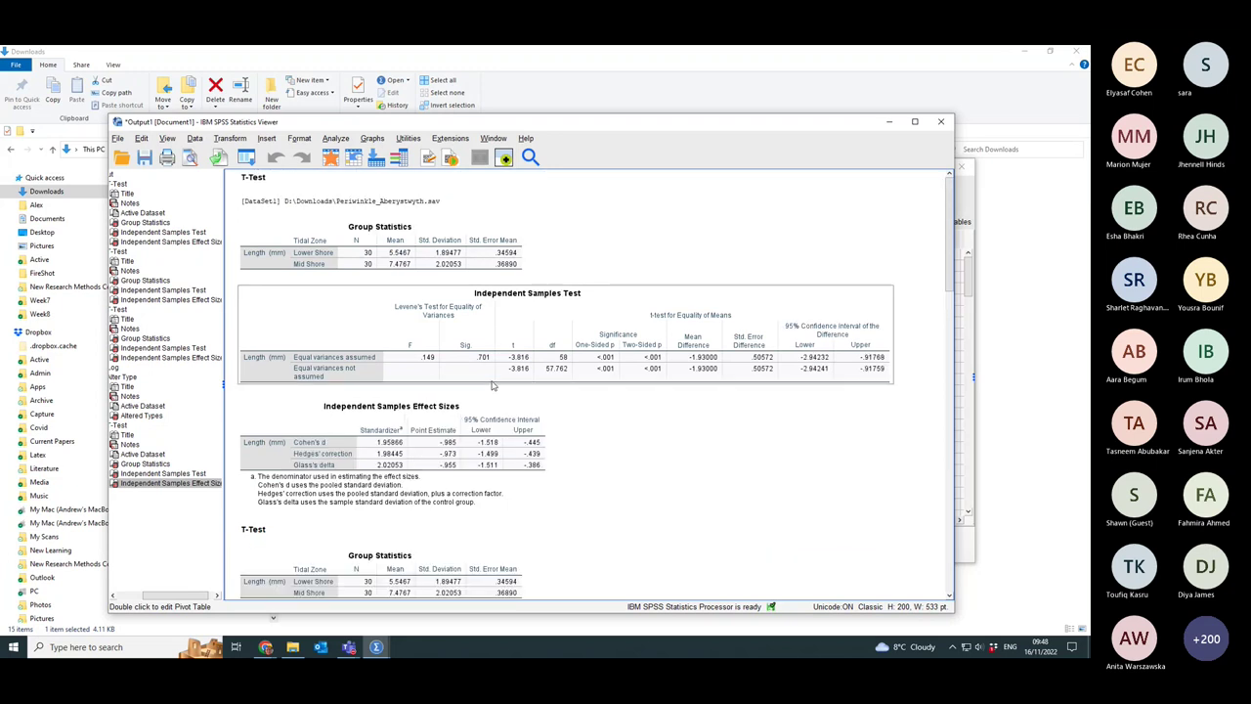
scroll(494, 387, down, 2)
scroll(494, 387, down, 2)
click(394, 415)
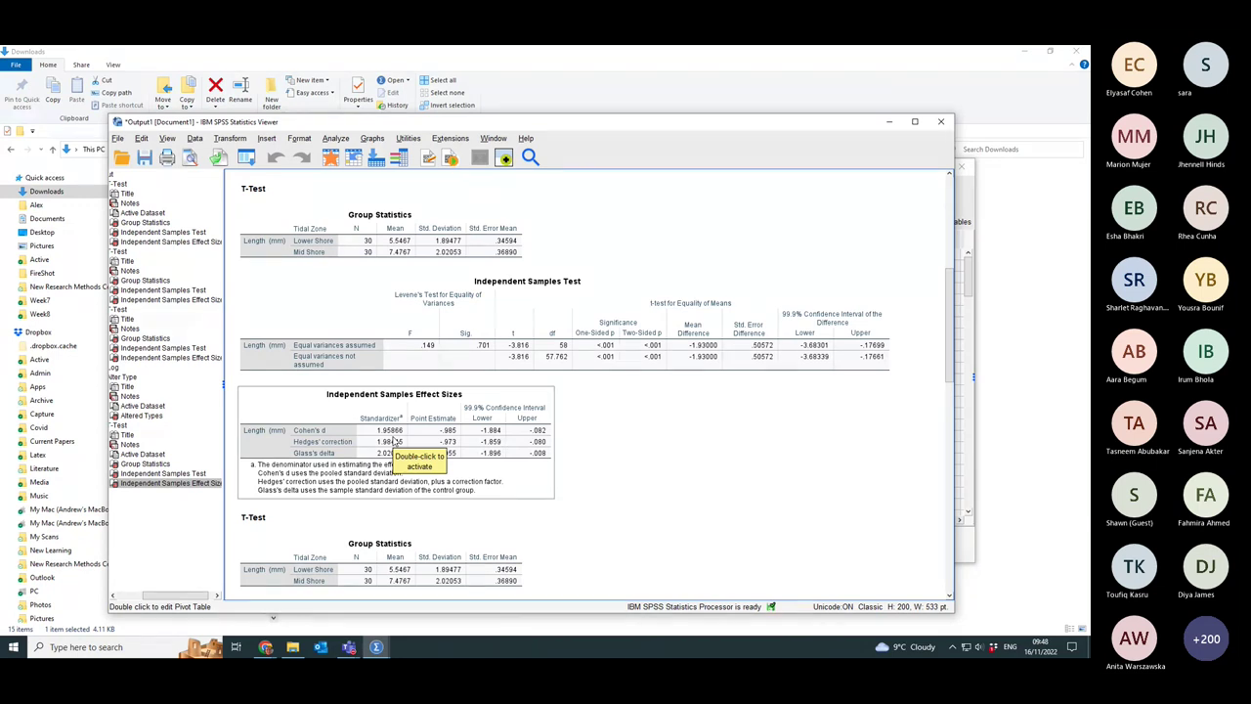
click(451, 437)
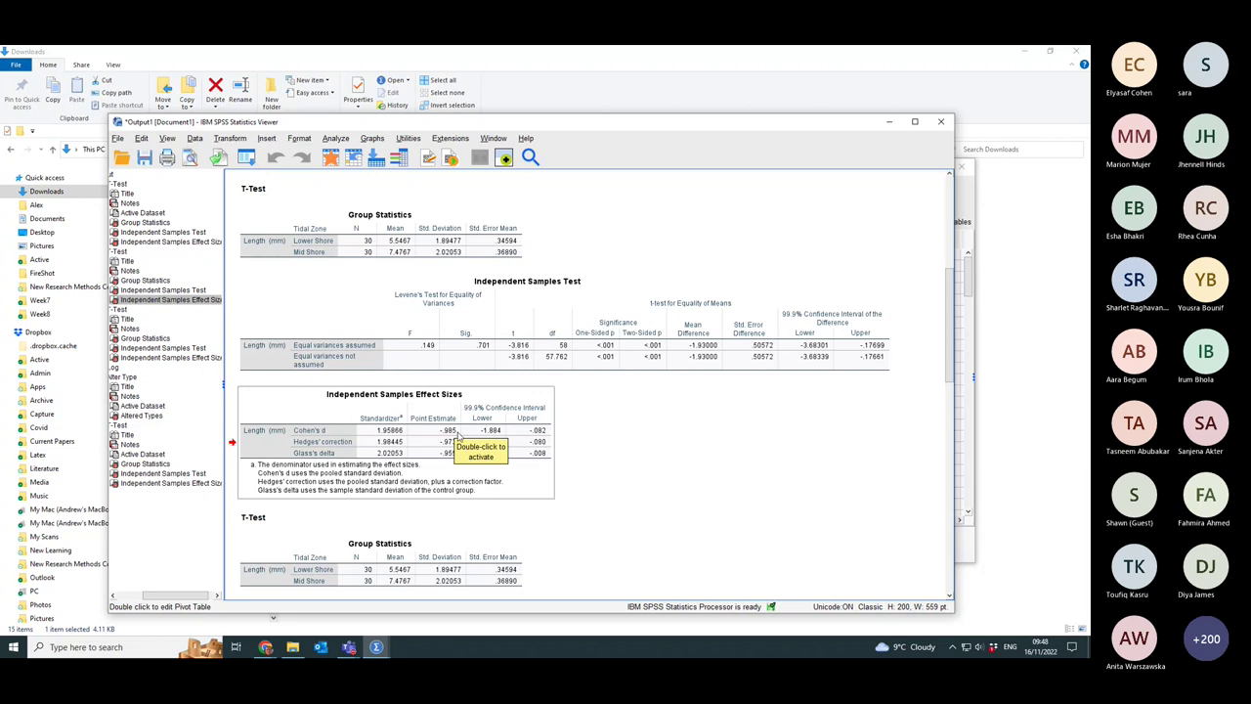
scroll(481, 499, down, 10)
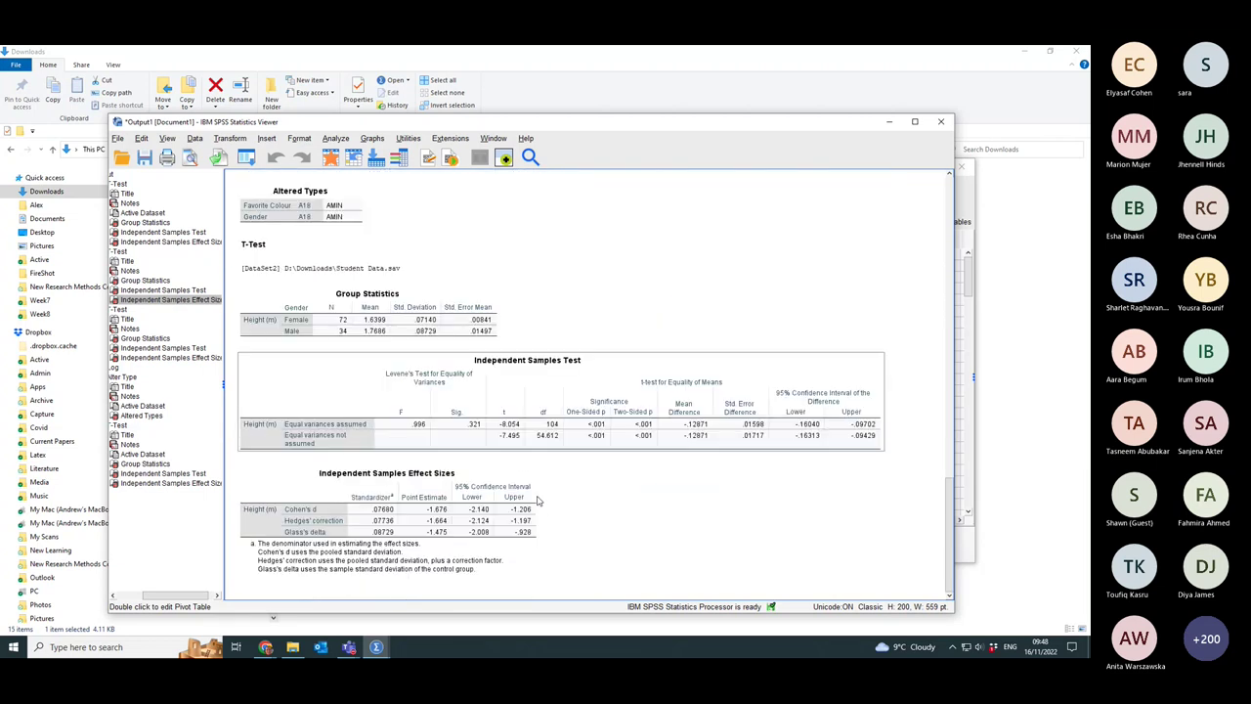
click(407, 537)
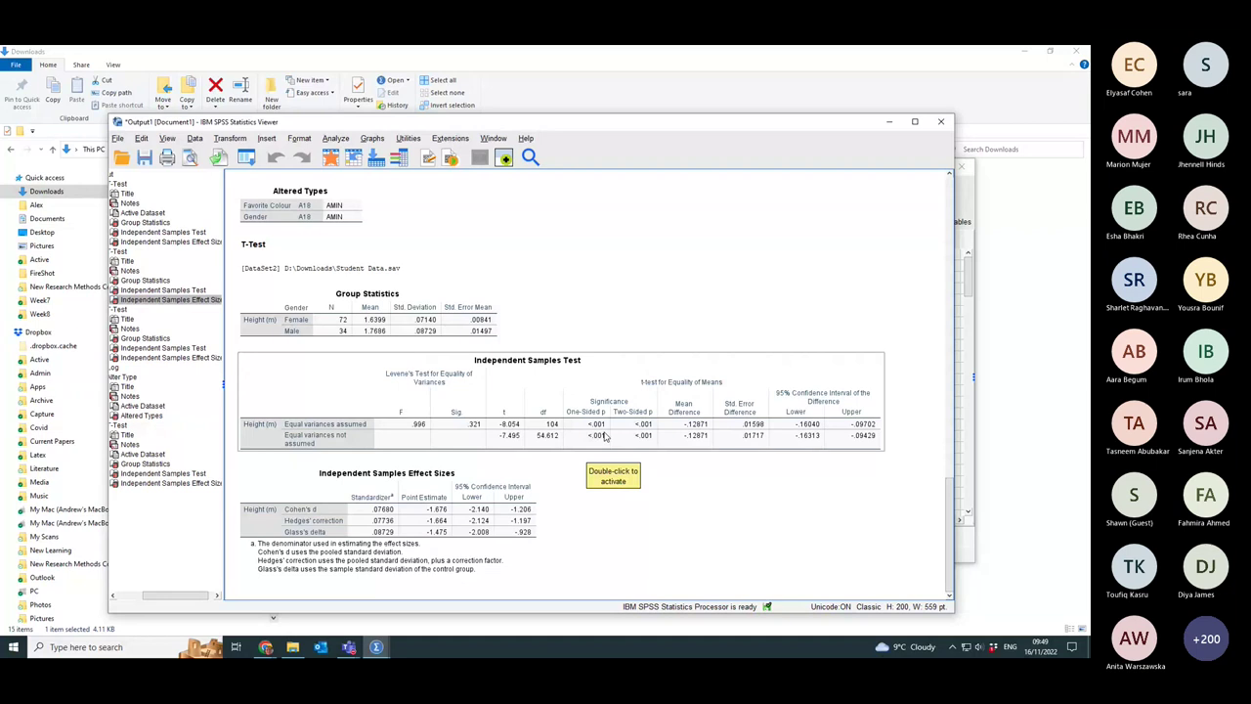
Minimize the output Viewer to bring the Student Data sheet to the front
click(892, 123)
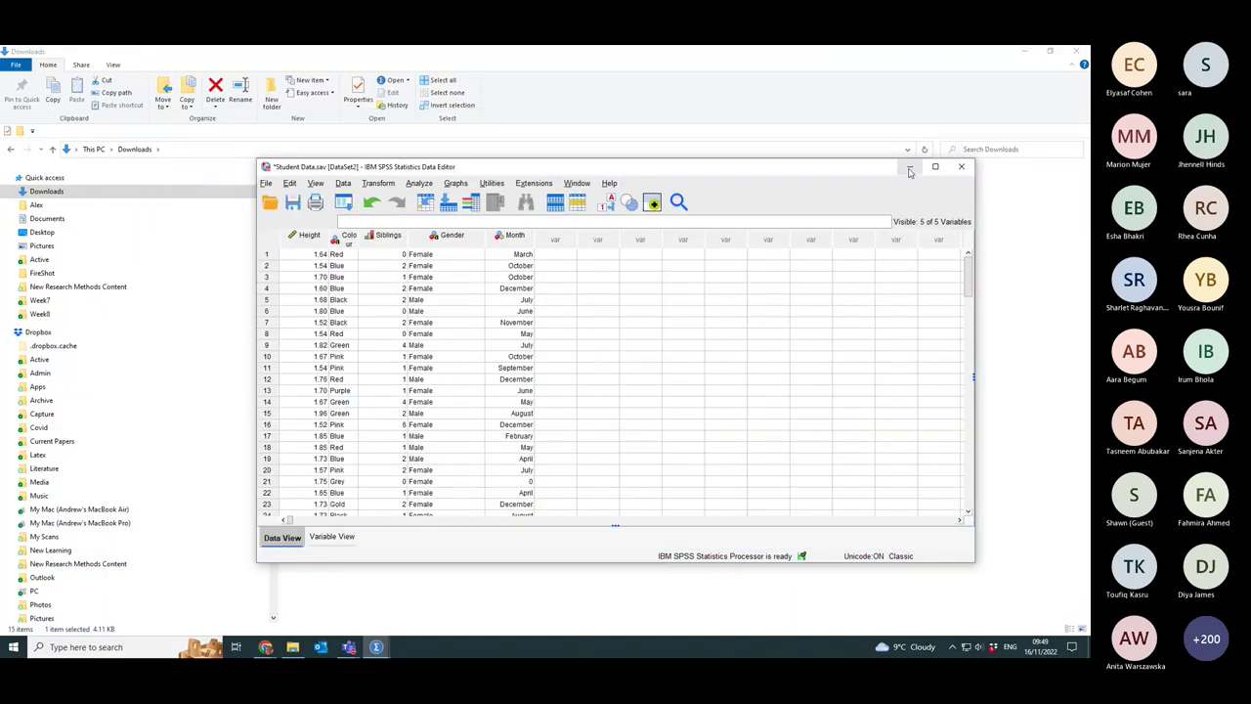